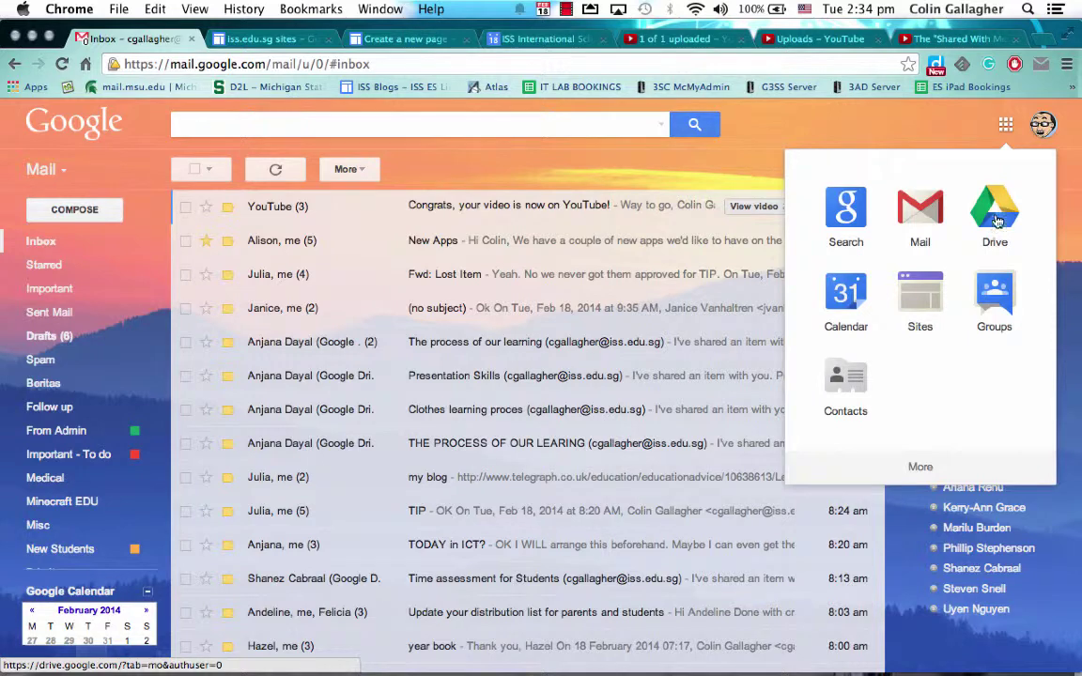
# Switch to Google Drive and compare the files listed under My Drive and Shared with Me
pyautogui.click(998, 221)
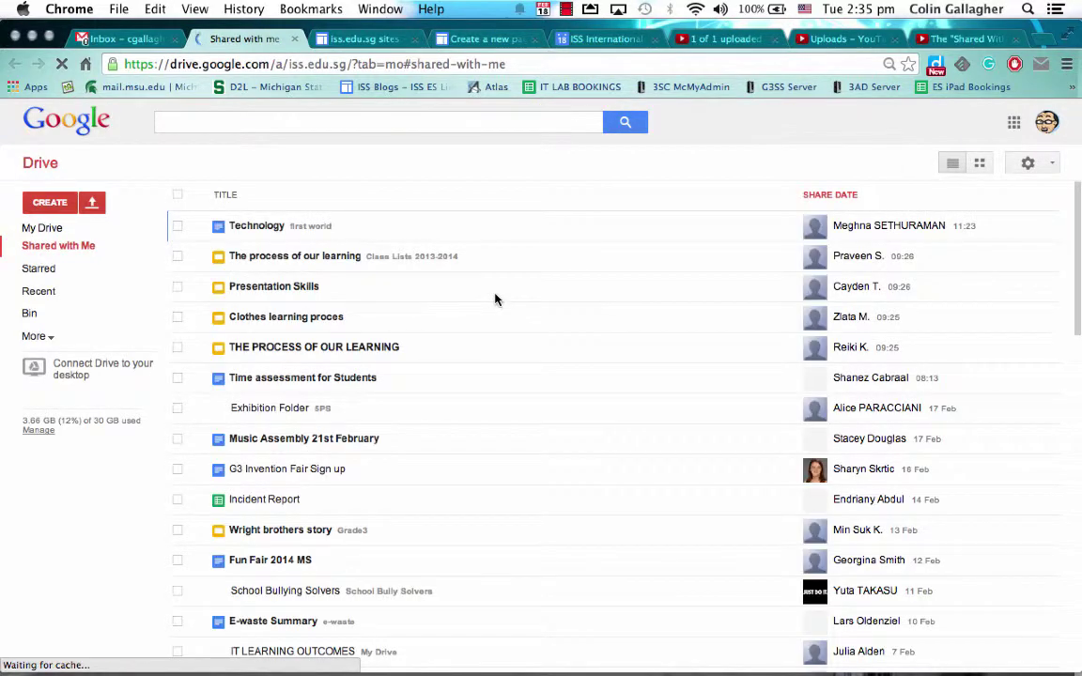
pyautogui.click(47, 232)
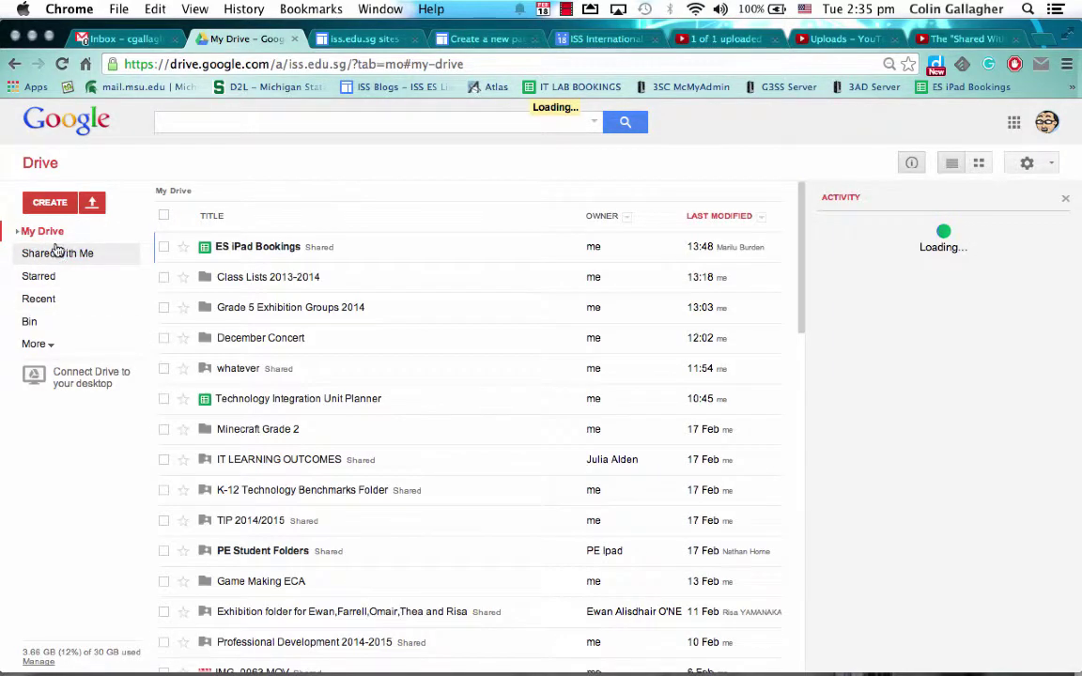
pyautogui.click(58, 256)
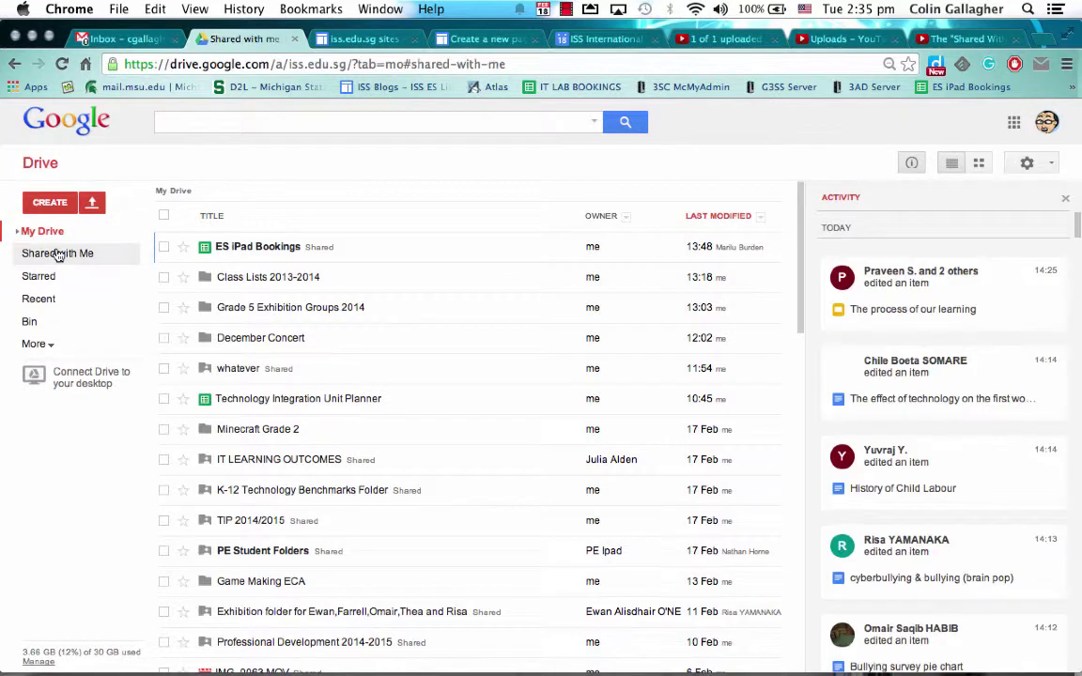
pyautogui.click(47, 229)
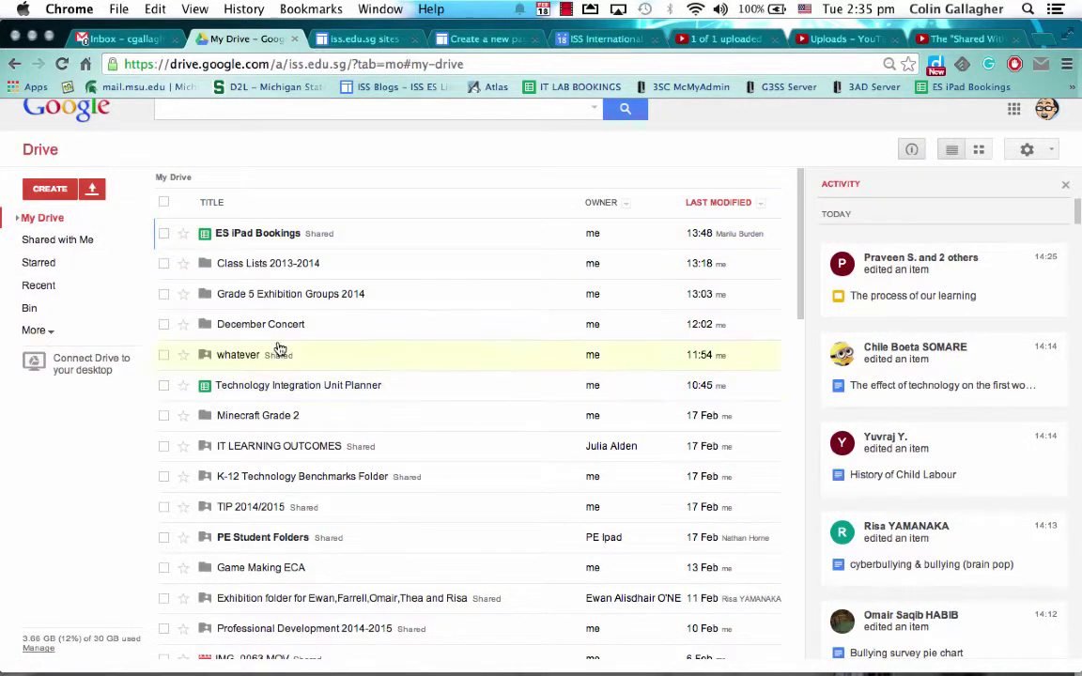
pyautogui.click(68, 242)
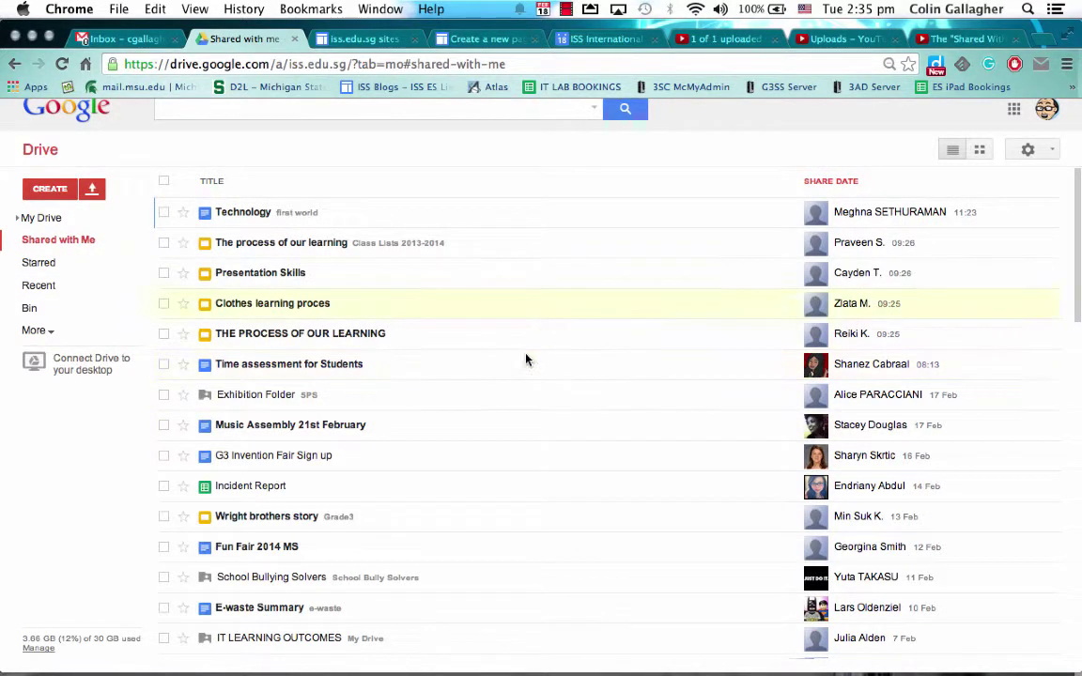
# View the Starred and Recent lists and check which sort options the Recent list's date and owner columns offer
pyautogui.click(36, 264)
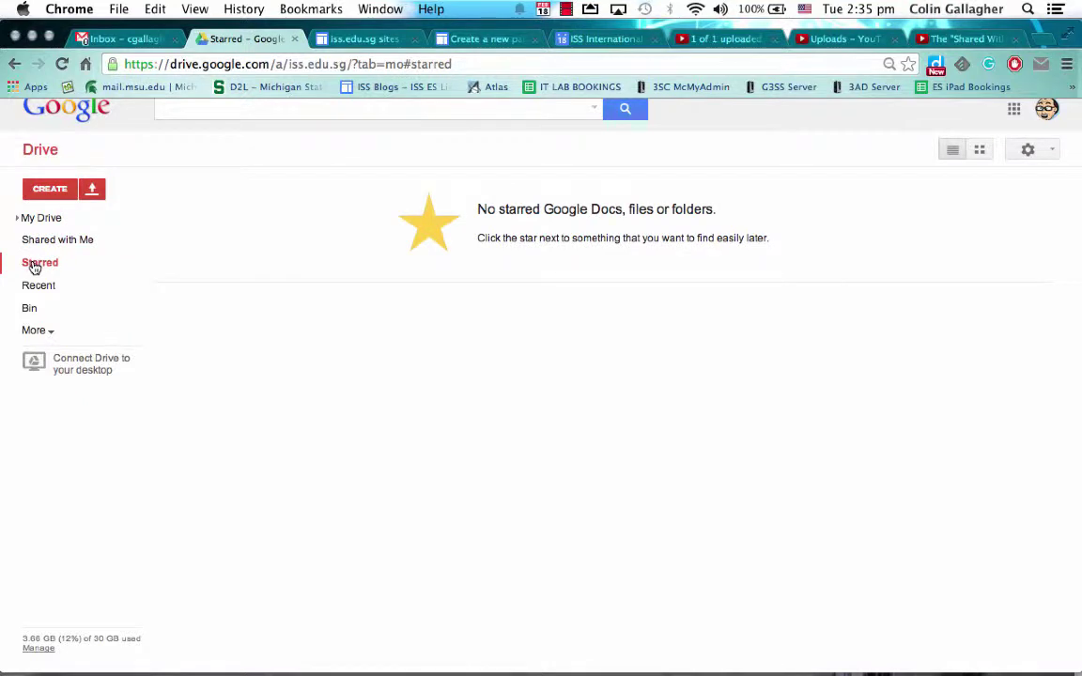
pyautogui.click(40, 291)
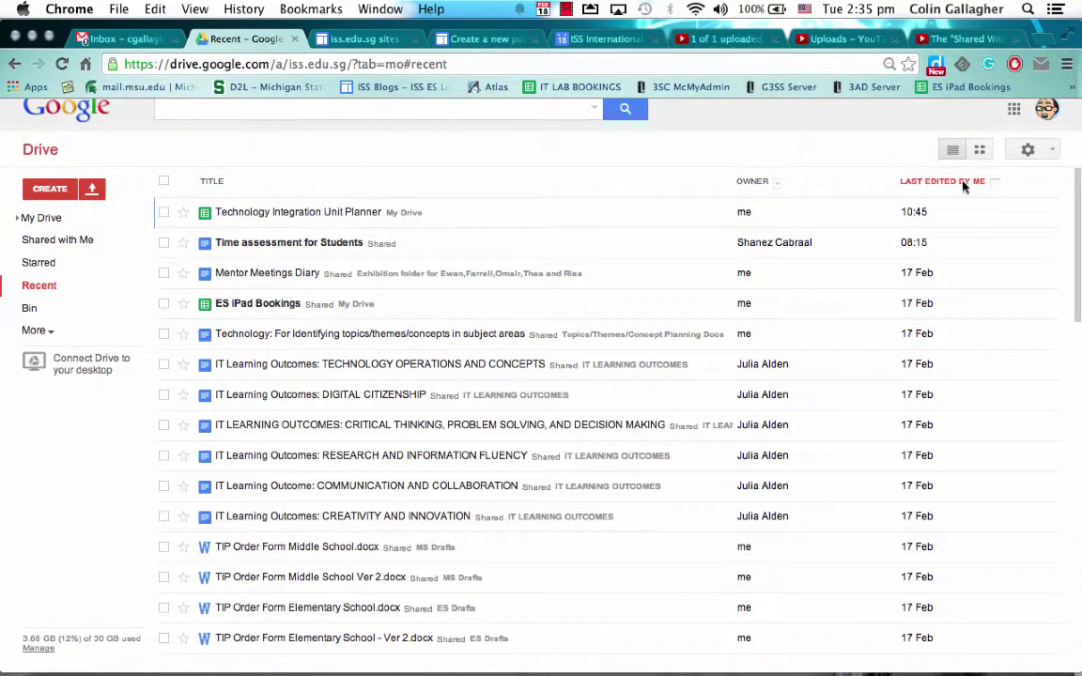
pyautogui.click(996, 188)
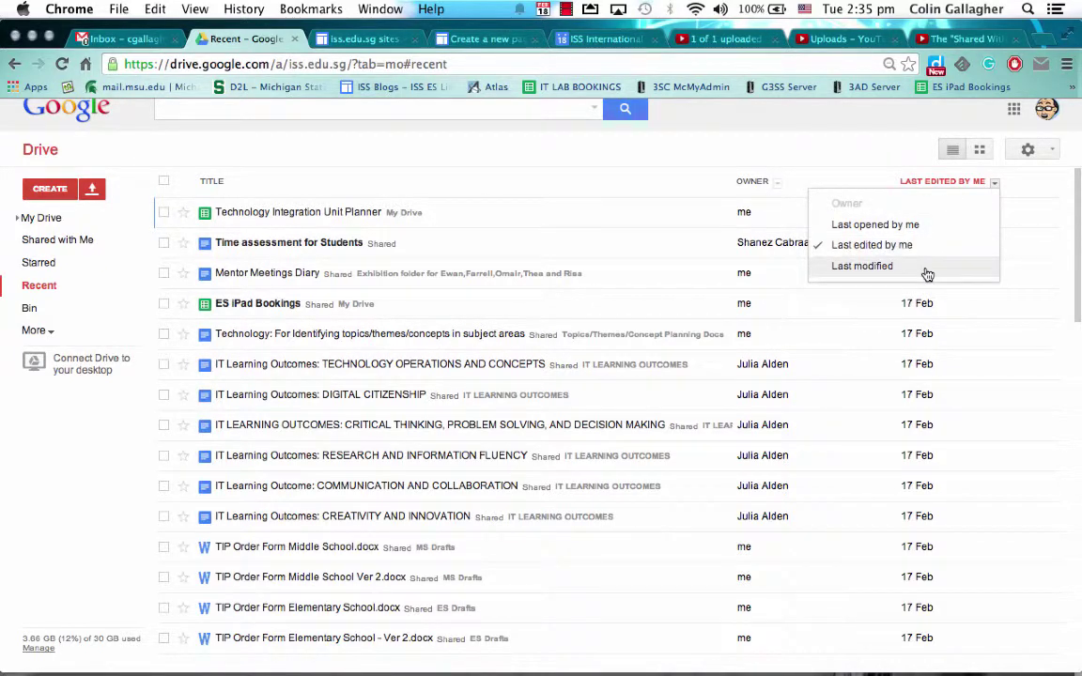
pyautogui.click(778, 183)
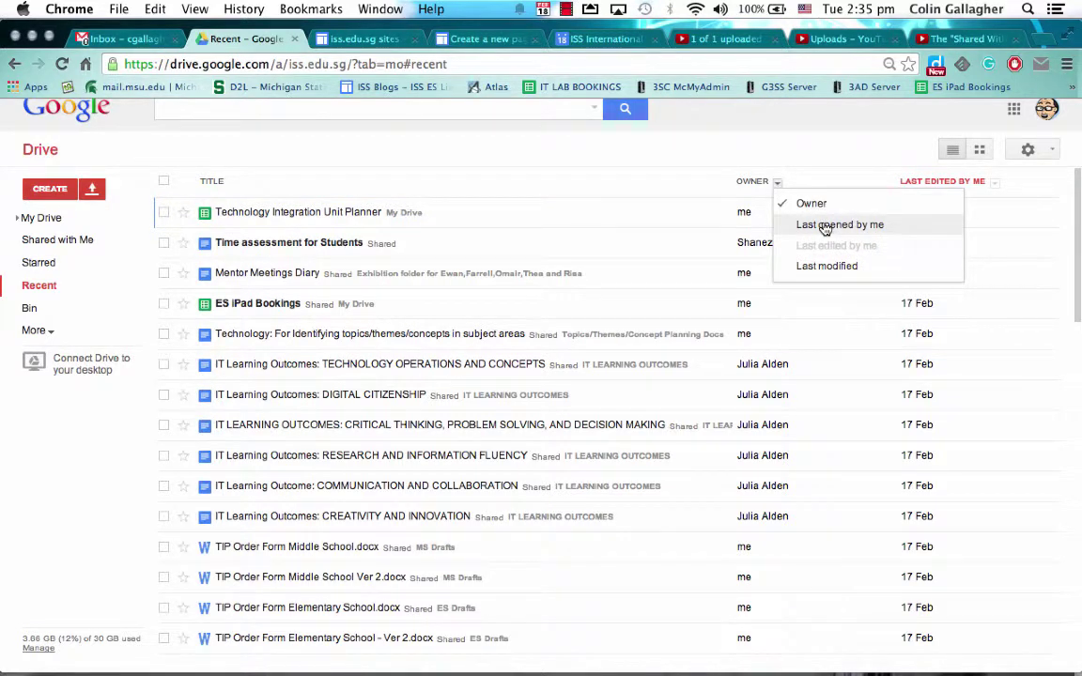
pyautogui.click(640, 150)
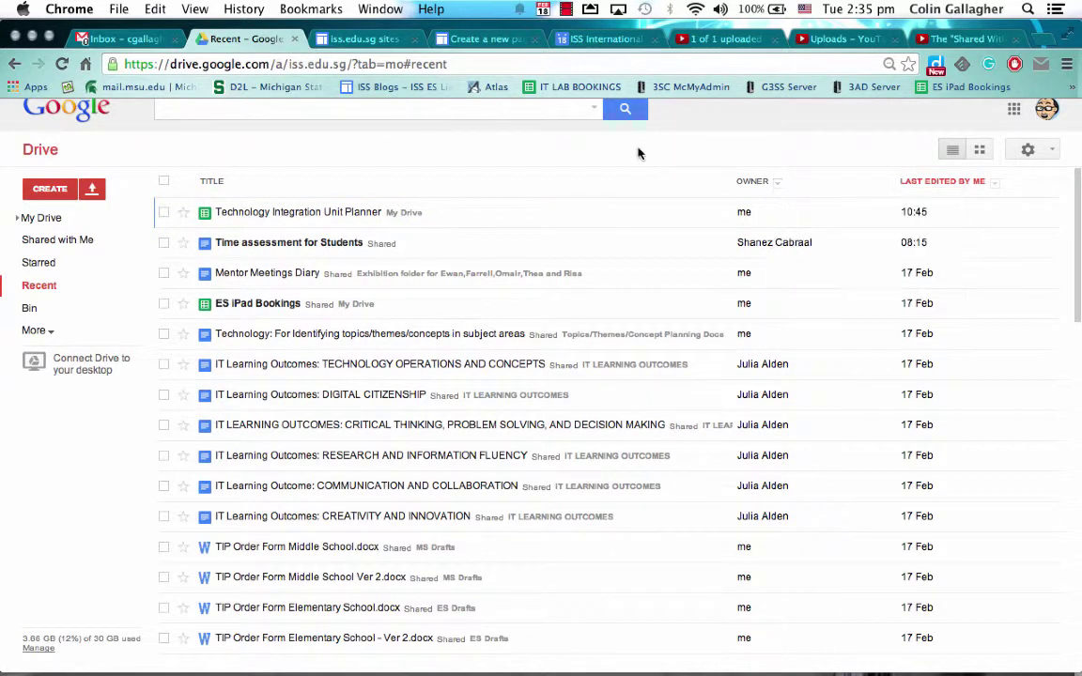
# View the deleted files in the Bin and the complete list under All Items
pyautogui.click(36, 309)
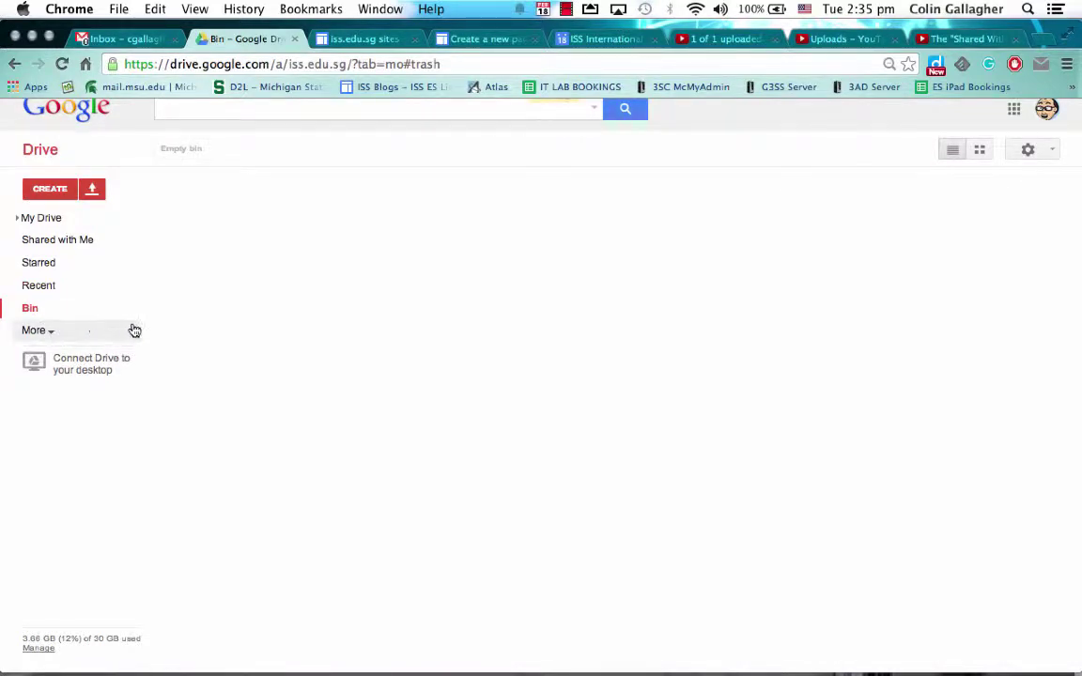
pyautogui.click(35, 331)
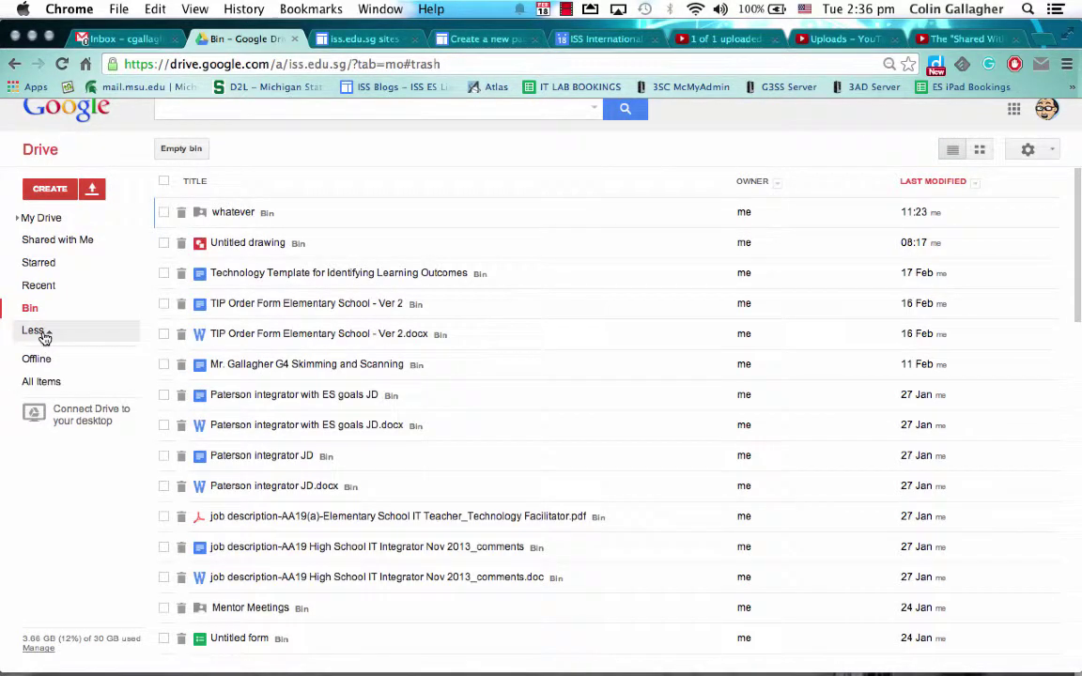
pyautogui.click(70, 382)
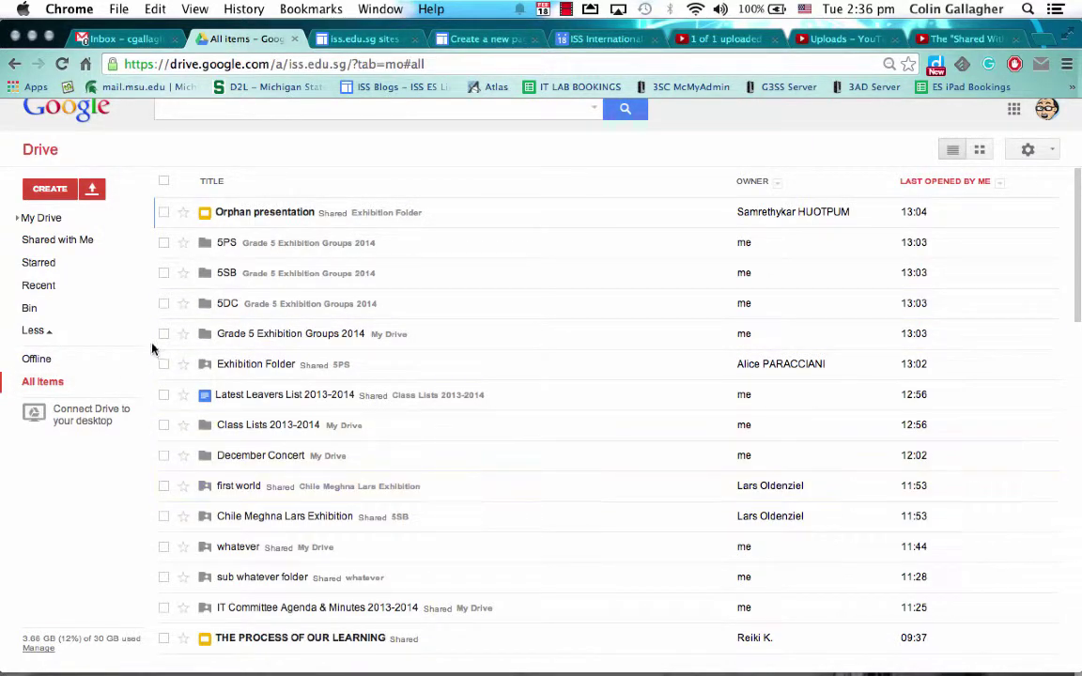
# Open the Class Lists 2013-2014 folder in My Drive and review its activity history
pyautogui.click(47, 220)
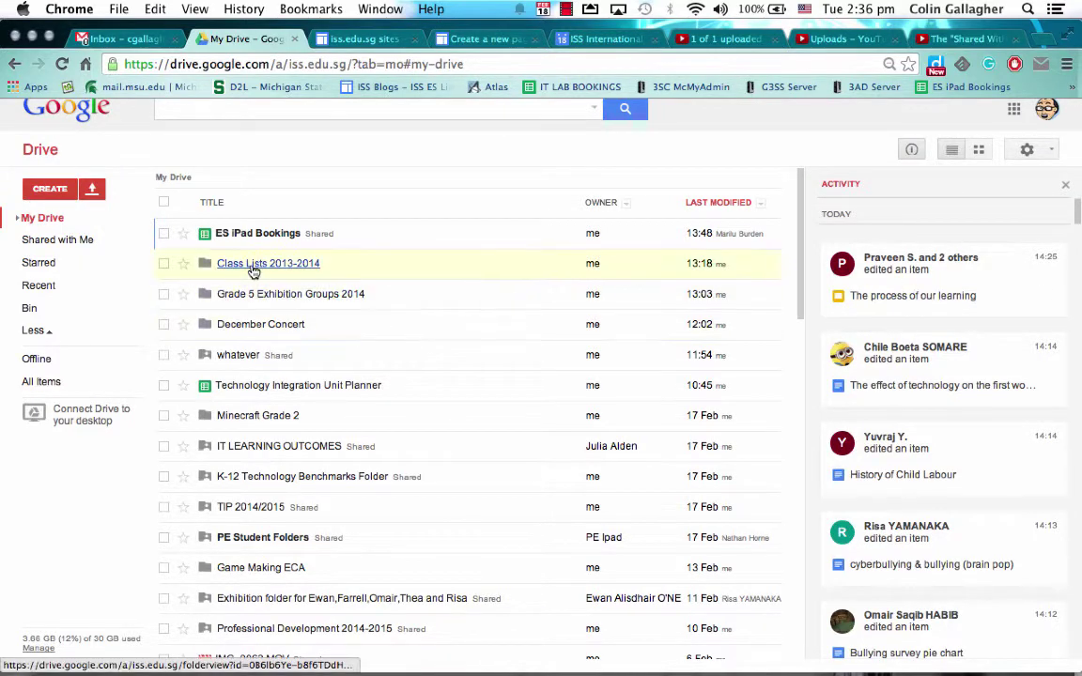
pyautogui.click(383, 266)
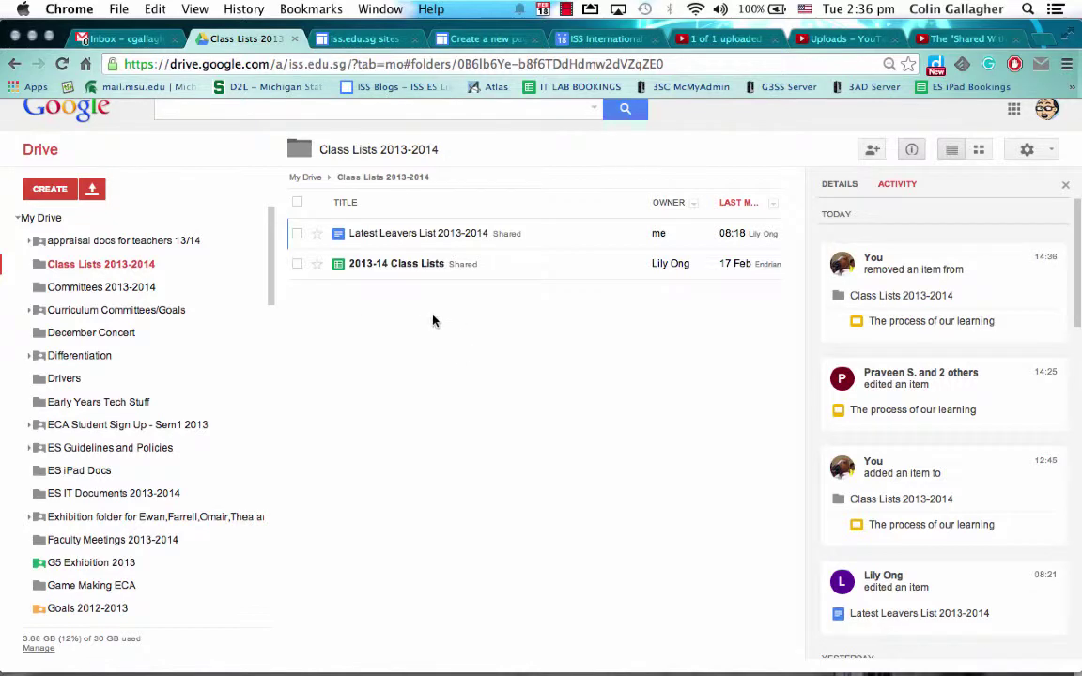
pyautogui.scroll(-5, 972, 427)
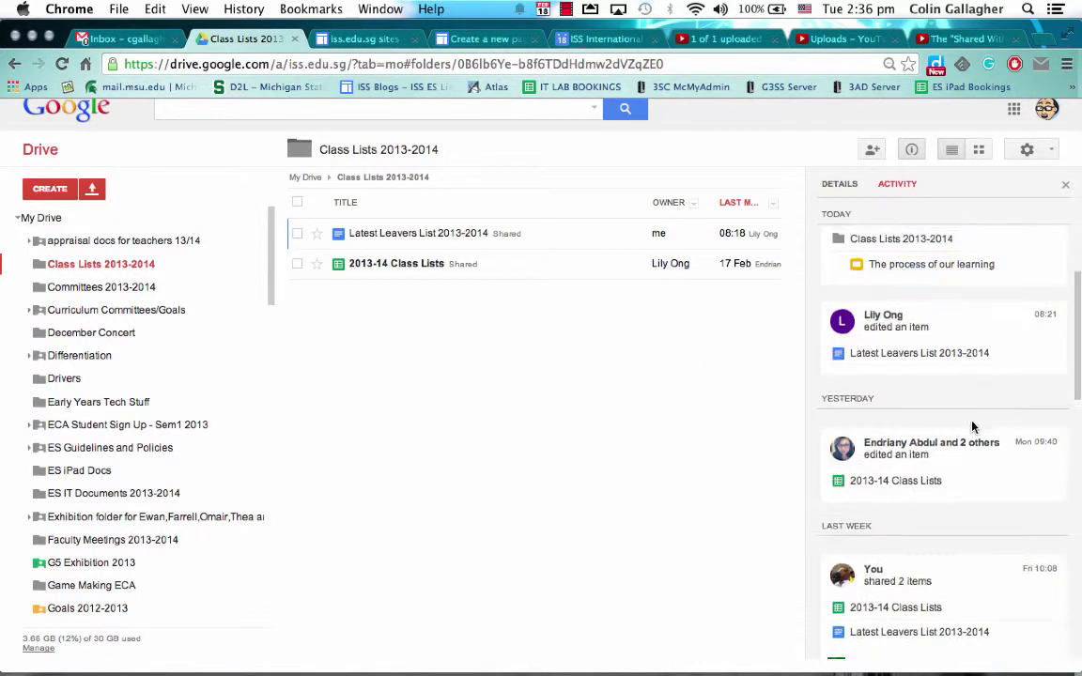
pyautogui.scroll(-1, 972, 427)
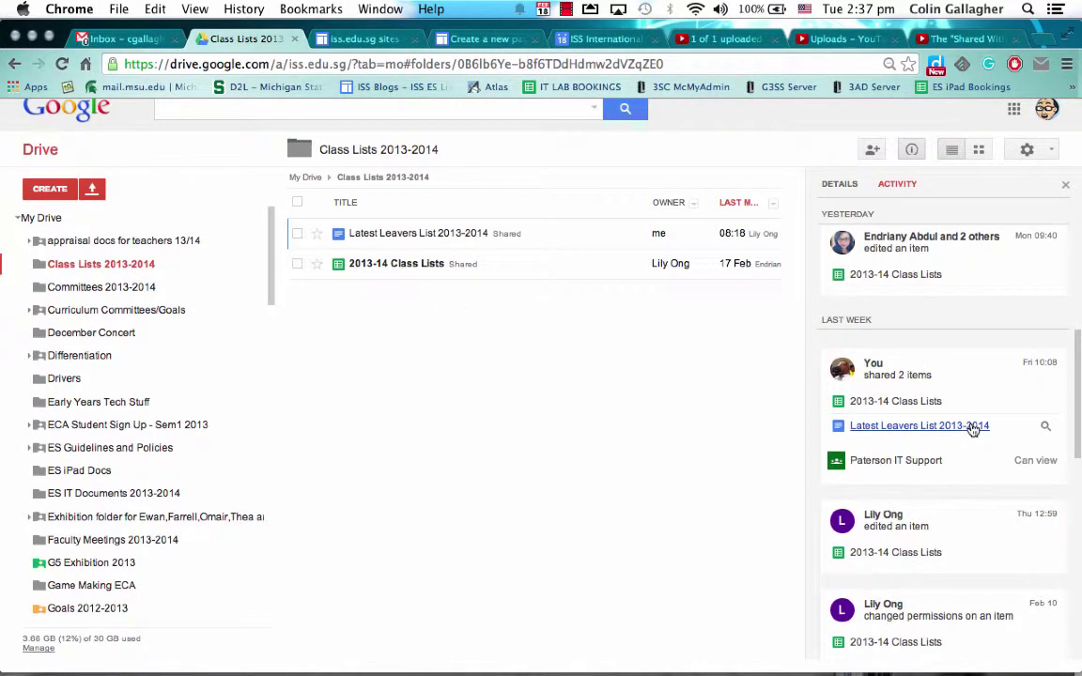
pyautogui.scroll(-3, 972, 428)
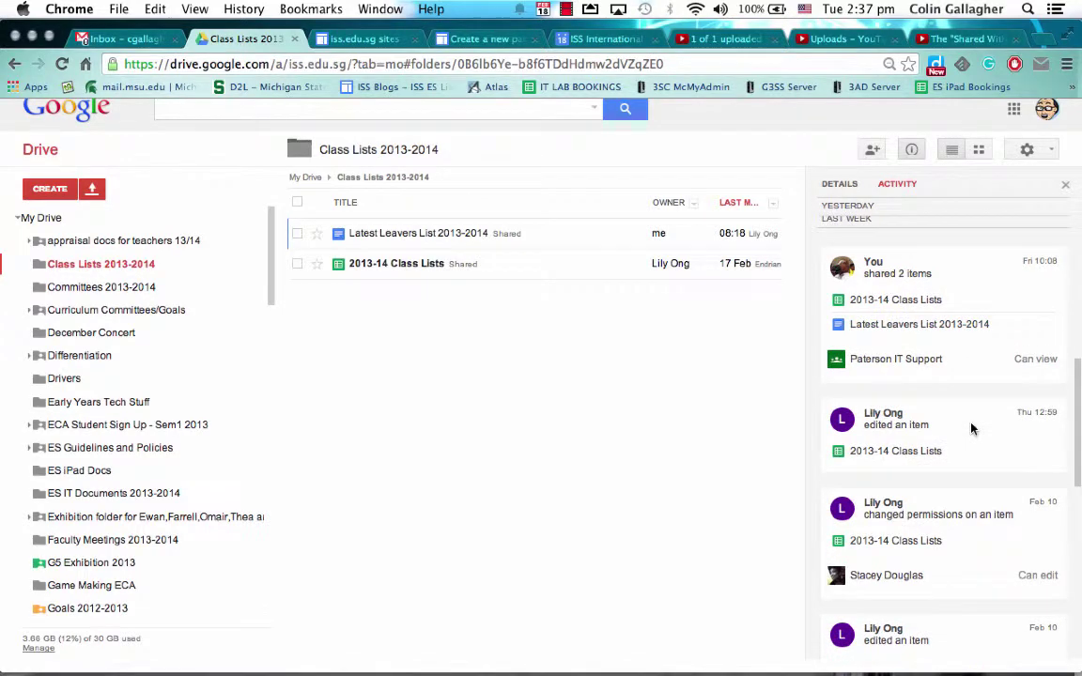
pyautogui.scroll(-4, 973, 428)
pyautogui.scroll(12, 973, 428)
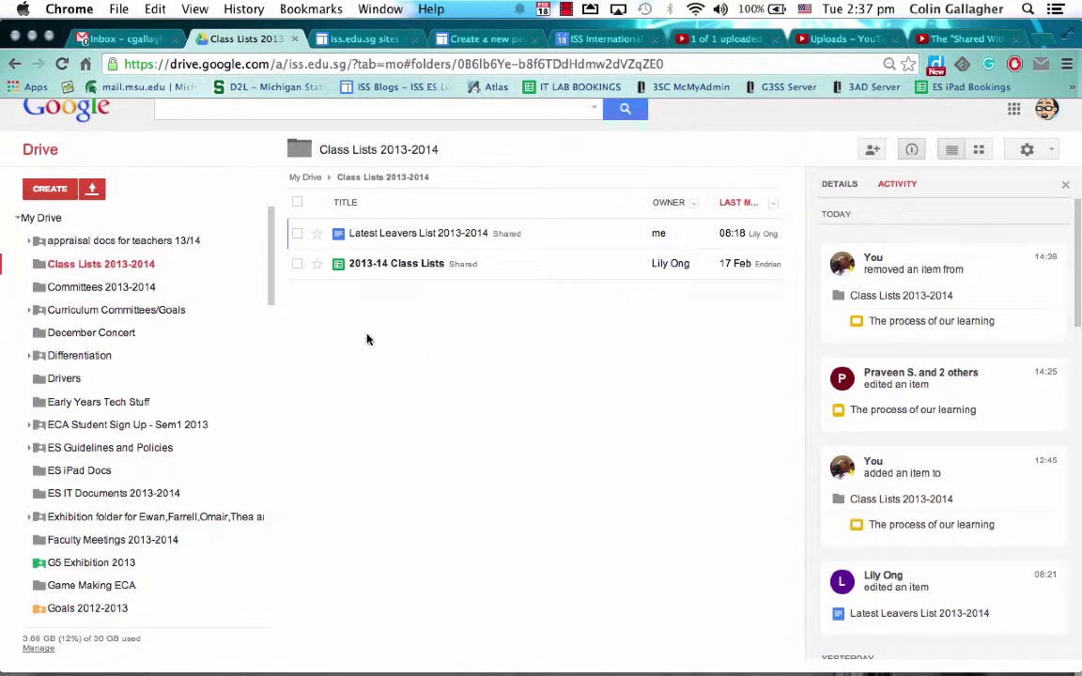
# View the Committees 2013-2014 and appraisal docs for teachers 13/14 folders and return to My Drive
pyautogui.click(122, 287)
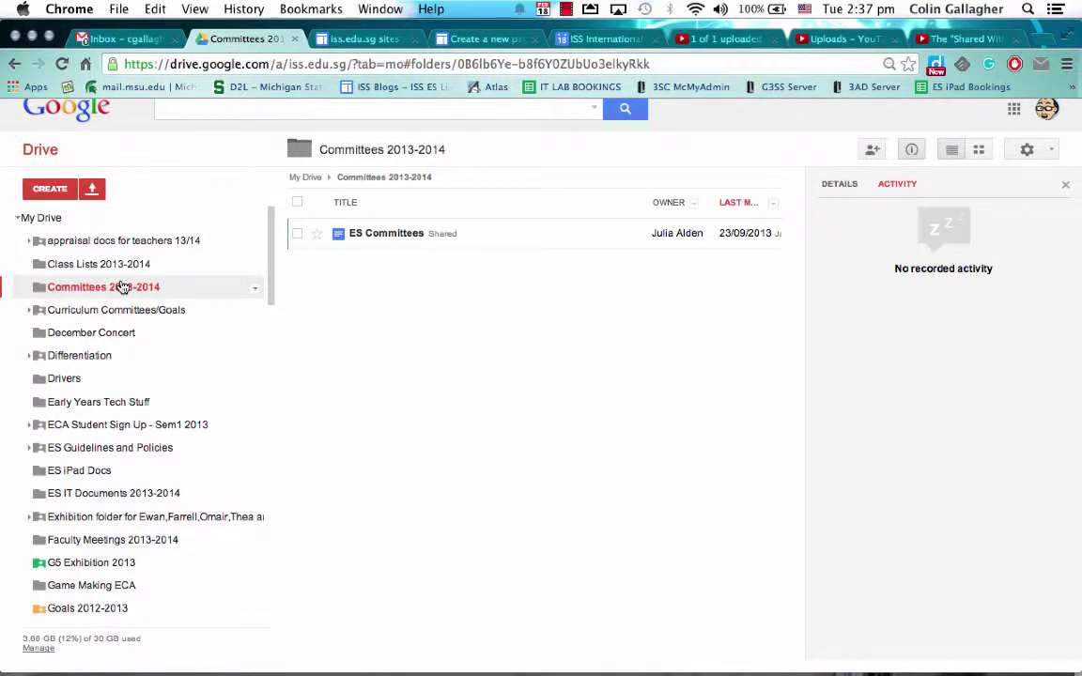
pyautogui.click(89, 241)
pyautogui.click(68, 218)
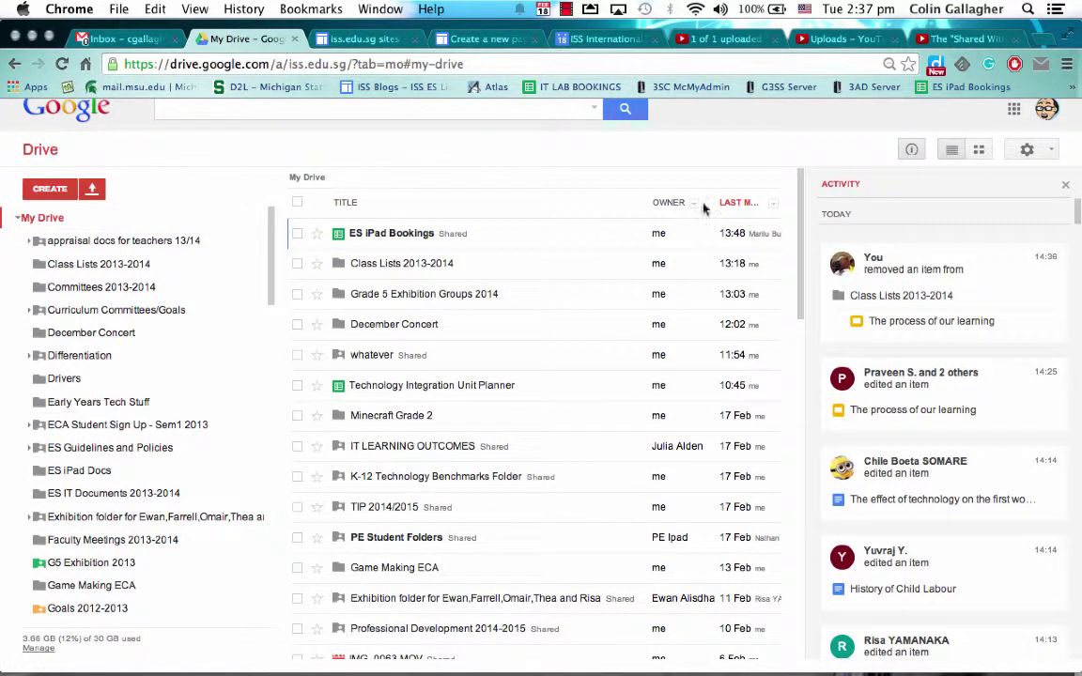
# Check the date column's sort options in My Drive and sort the items by Last edited by me
pyautogui.click(772, 205)
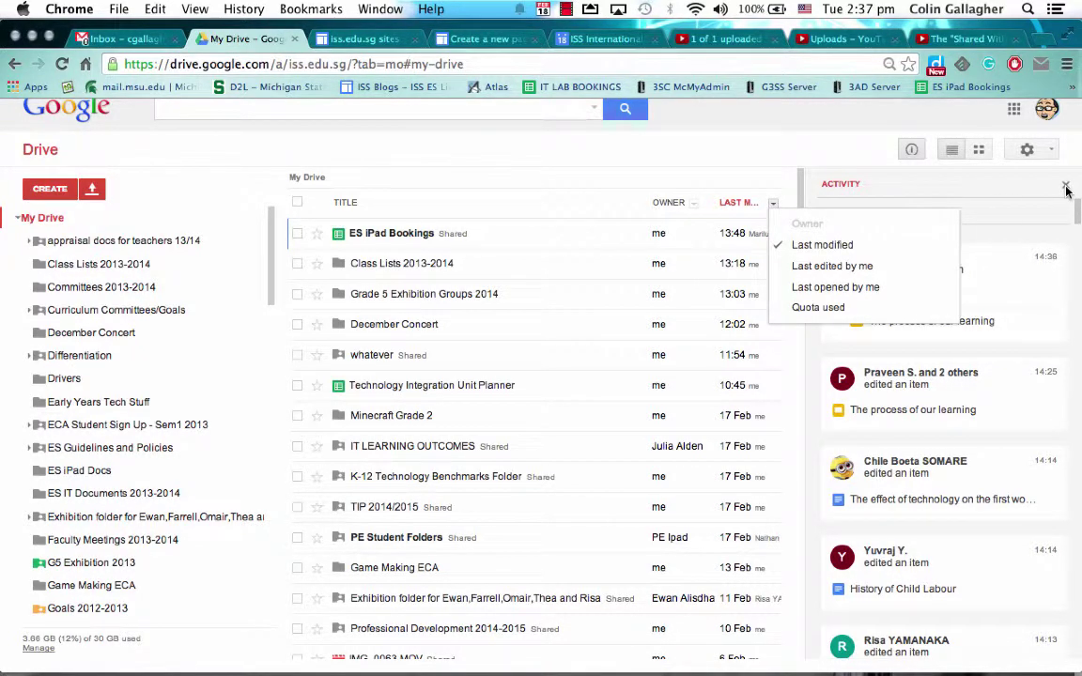
pyautogui.click(738, 206)
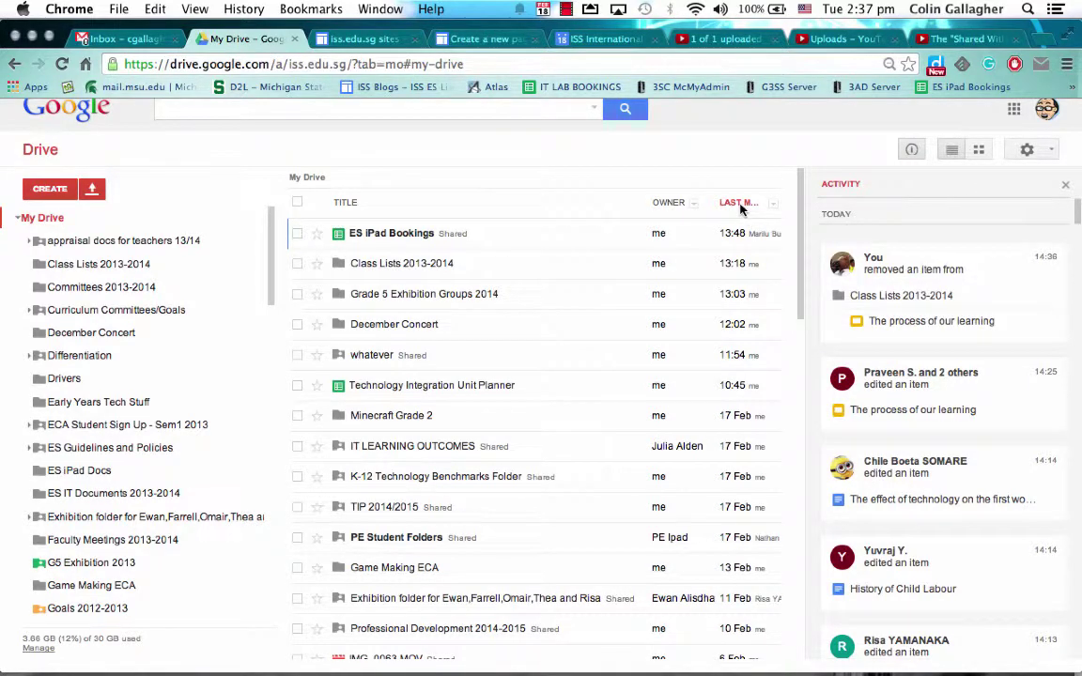
pyautogui.click(773, 207)
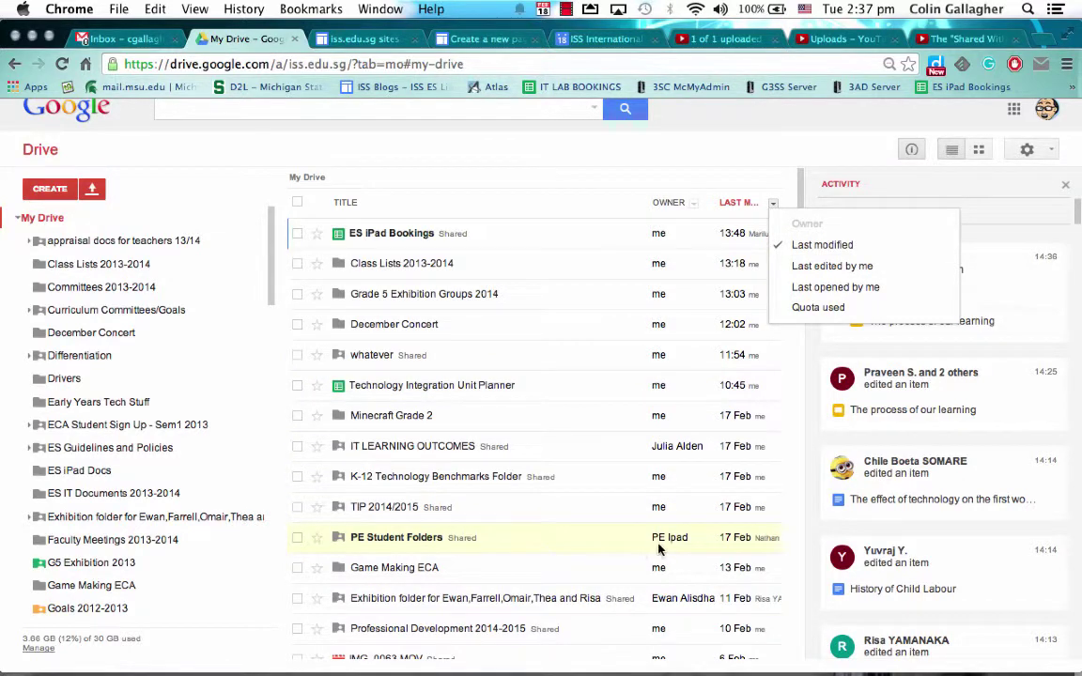
pyautogui.click(833, 267)
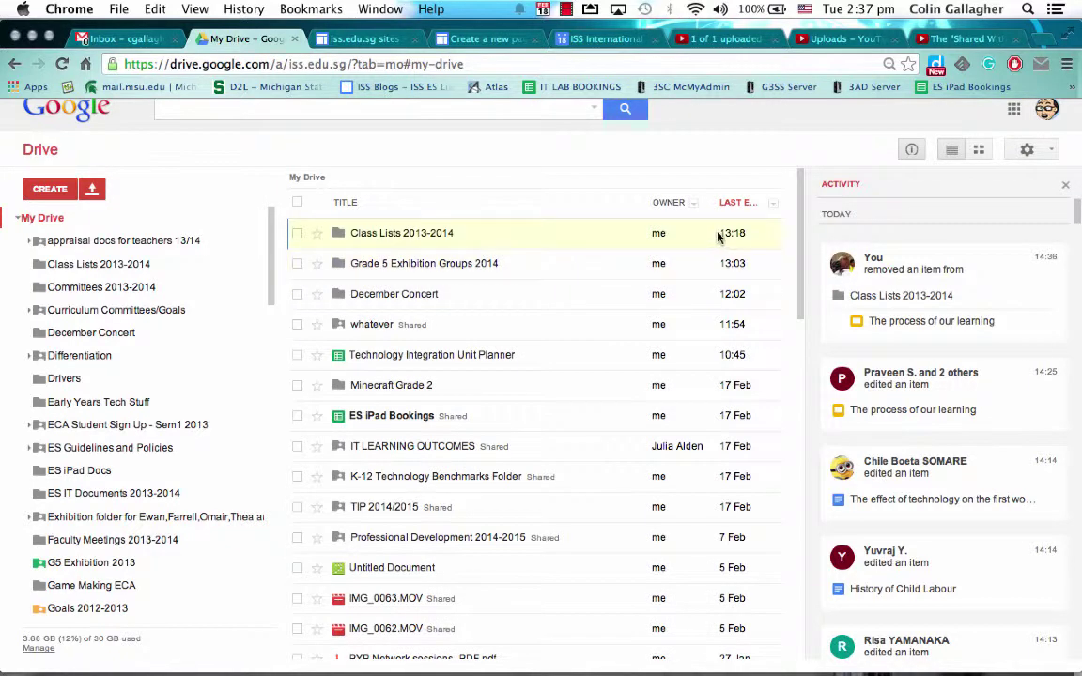
# Sort the My Drive items by Last opened by me and by Quota used
pyautogui.click(773, 203)
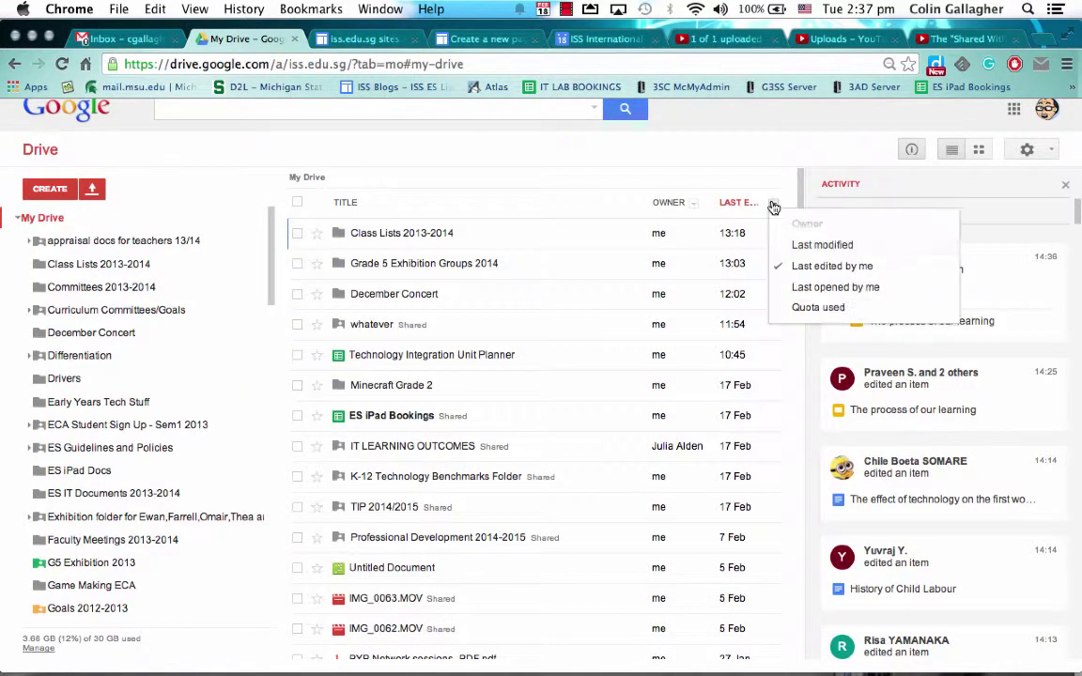
pyautogui.click(806, 293)
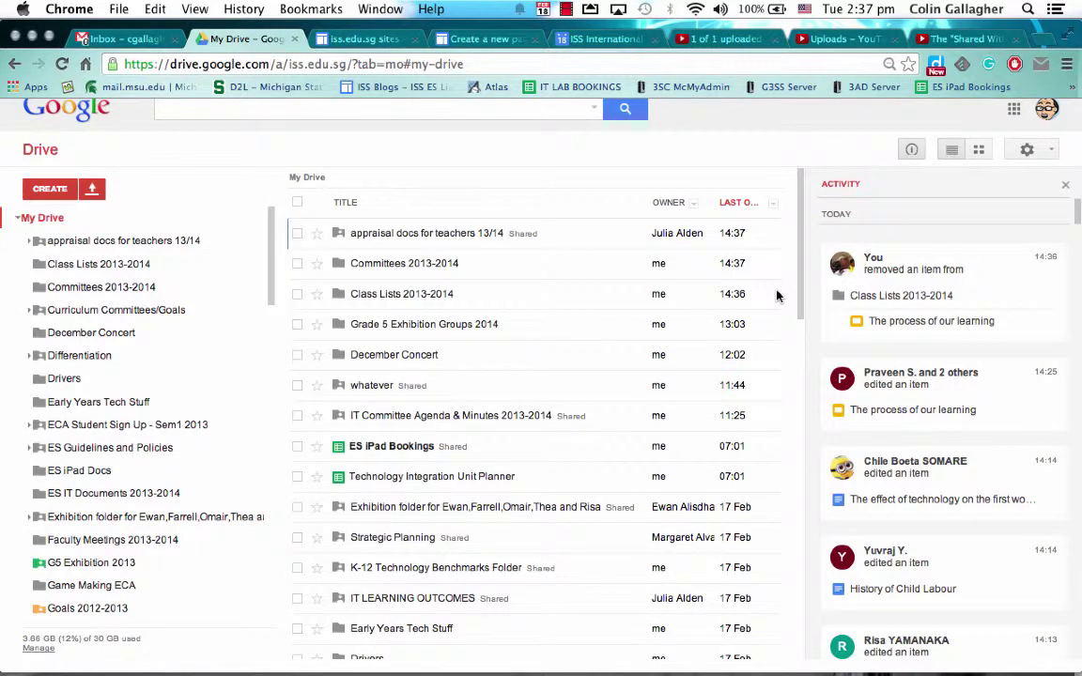
pyautogui.click(773, 207)
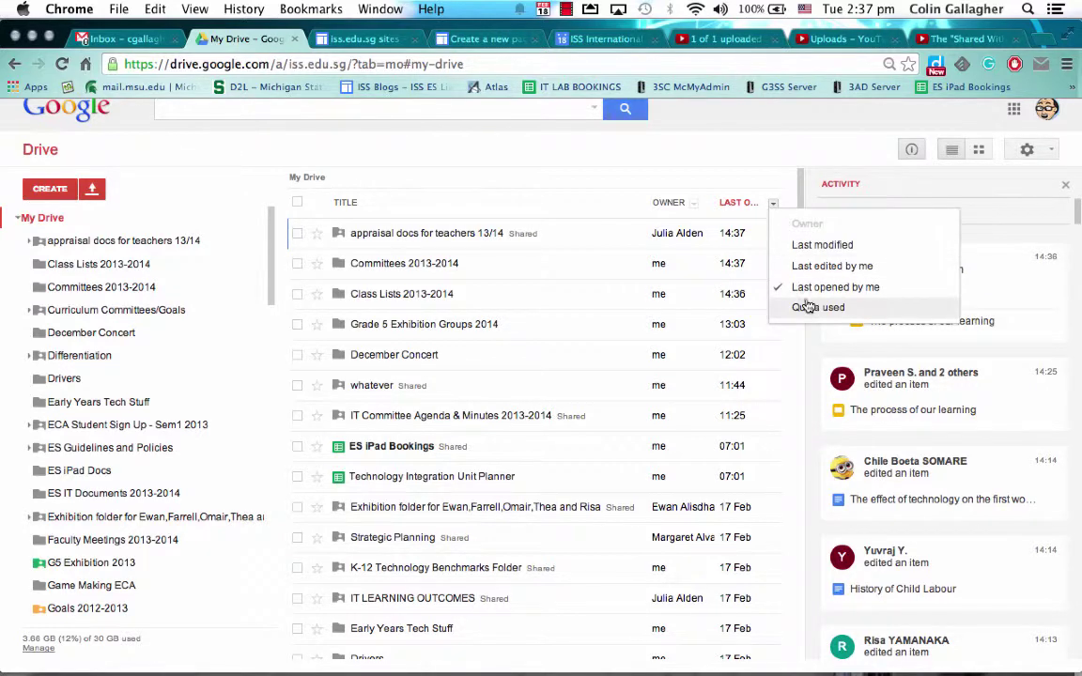
pyautogui.click(737, 276)
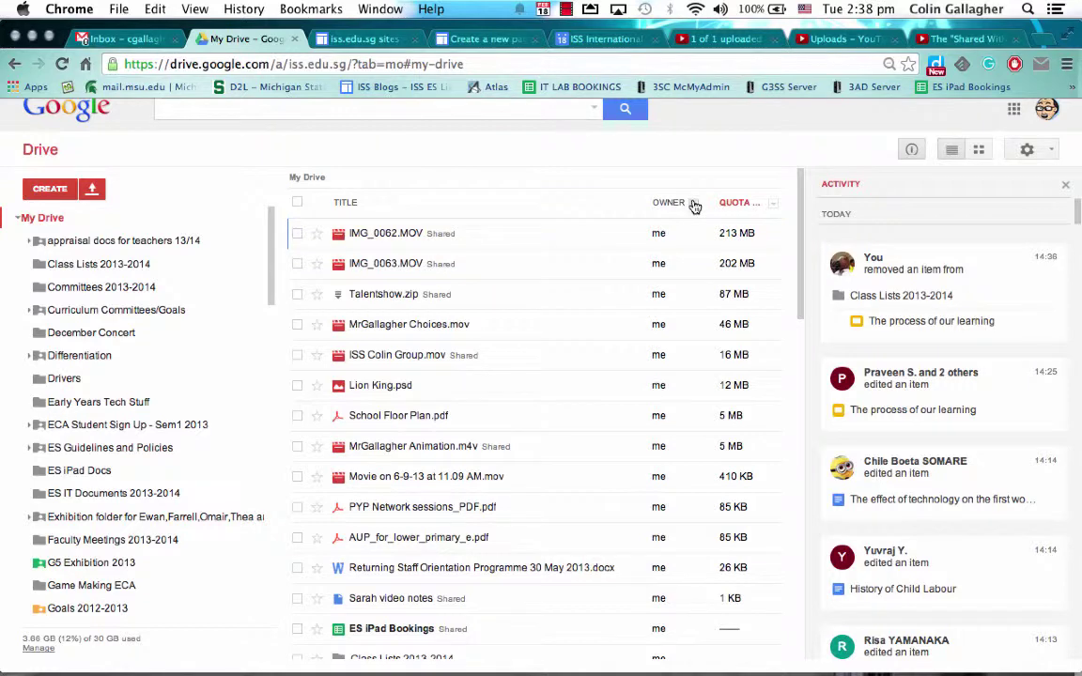
# Sort the My Drive items by title and by quota used, and return the order to Last modified
pyautogui.click(352, 203)
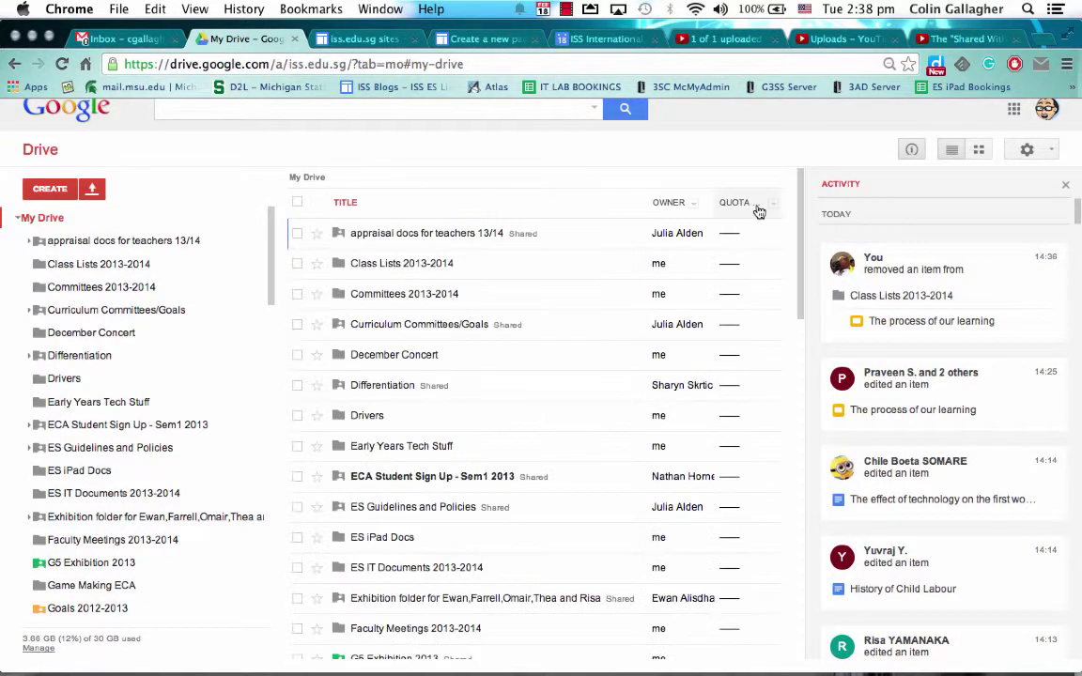
pyautogui.click(766, 205)
pyautogui.click(773, 204)
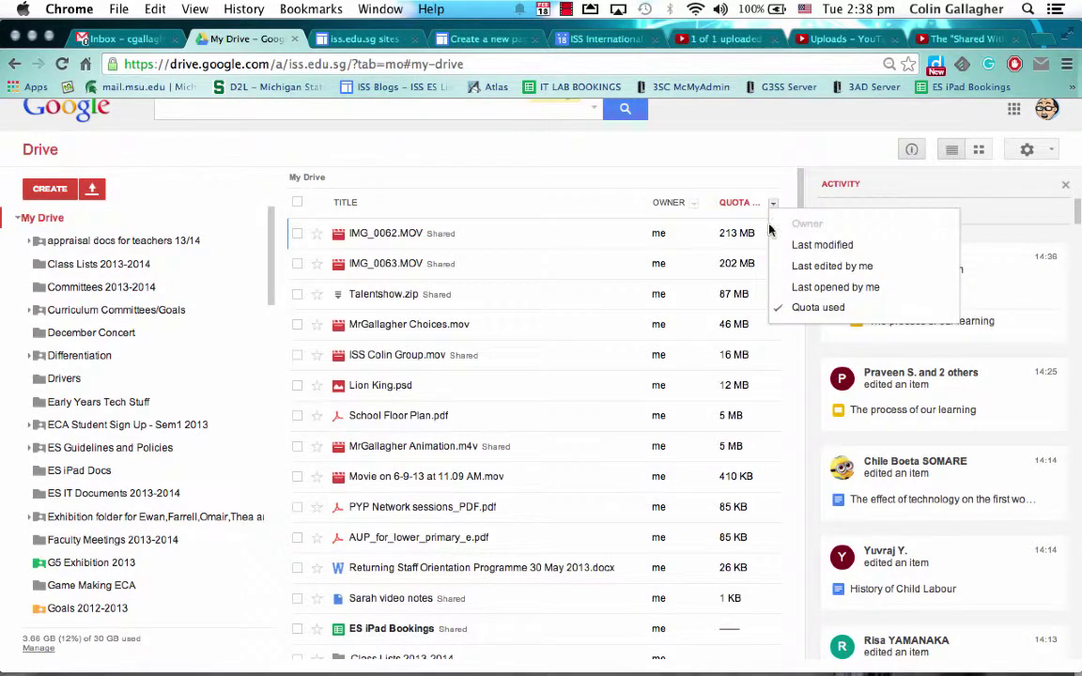
pyautogui.click(797, 246)
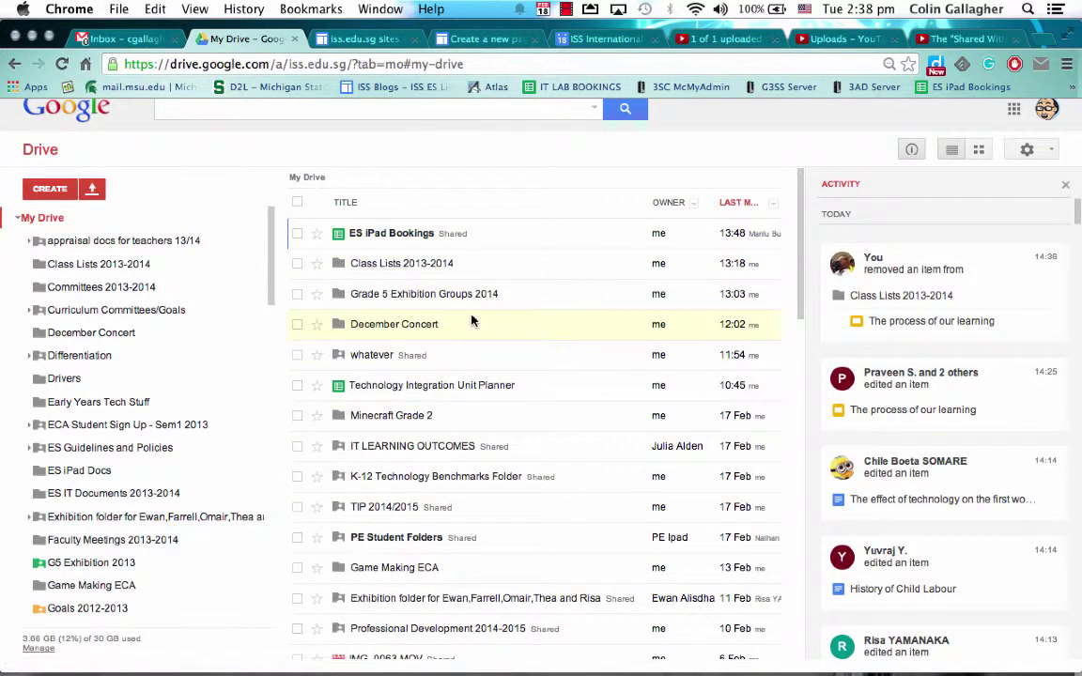
# Hide and show the activity details, and switch the My Drive items to grid view and back to list view
pyautogui.click(912, 152)
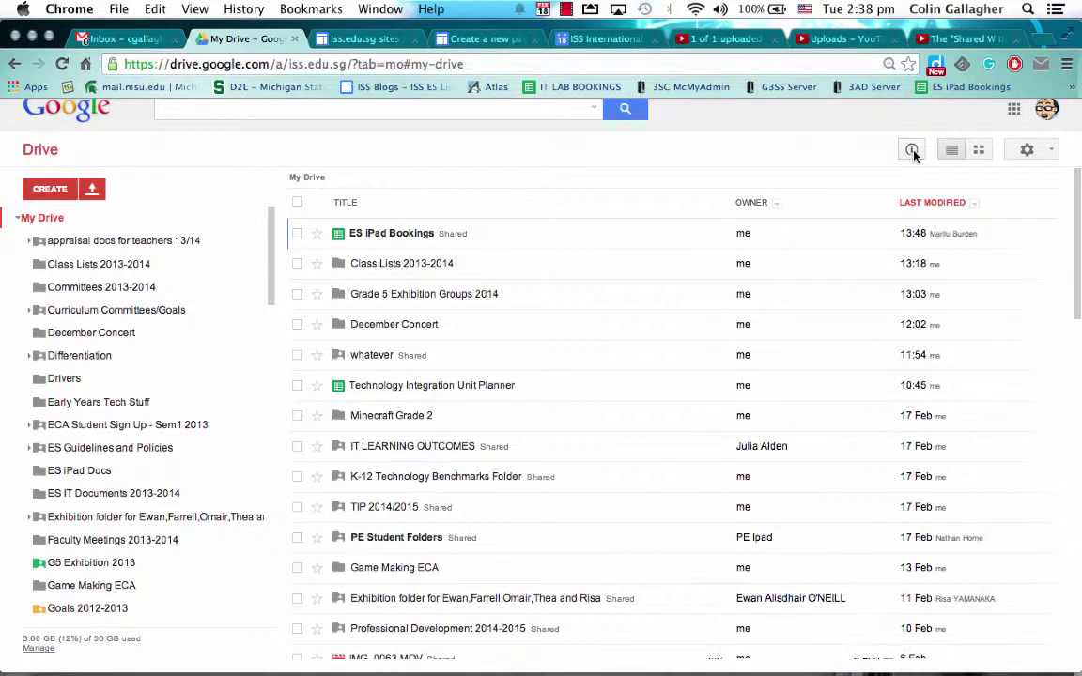
pyautogui.click(913, 152)
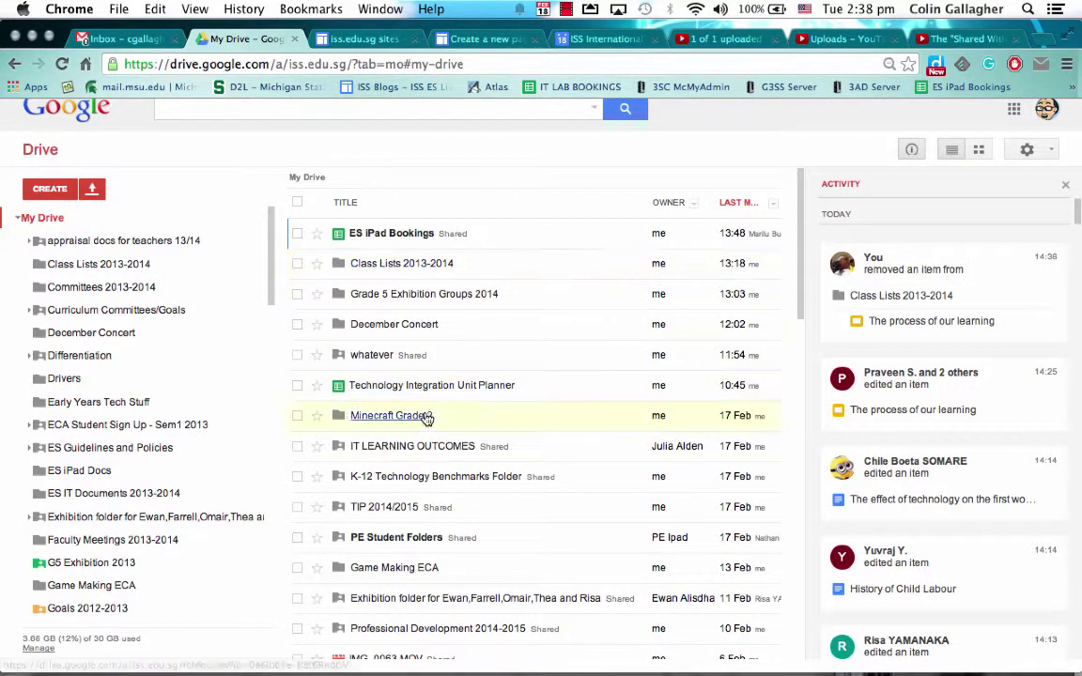
pyautogui.click(978, 150)
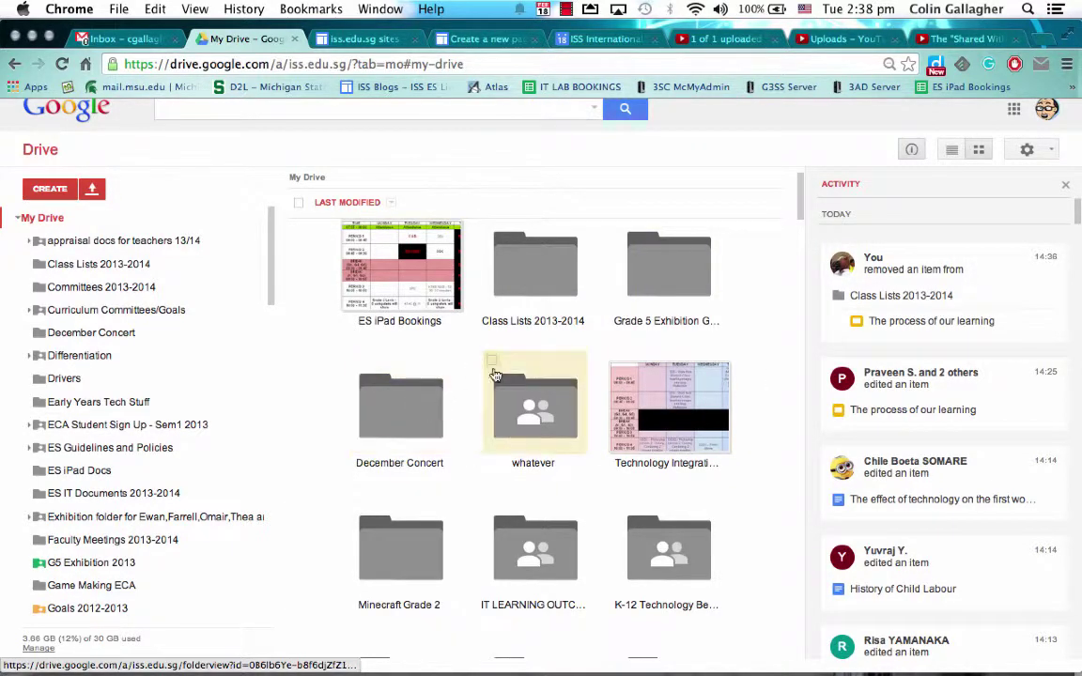
pyautogui.click(954, 150)
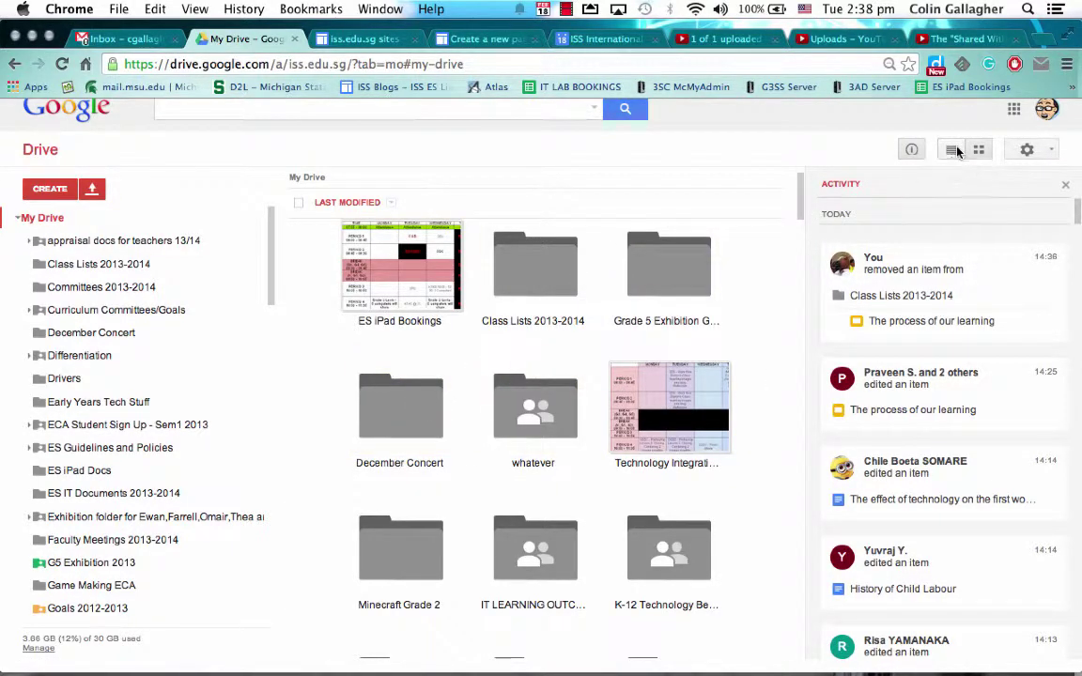